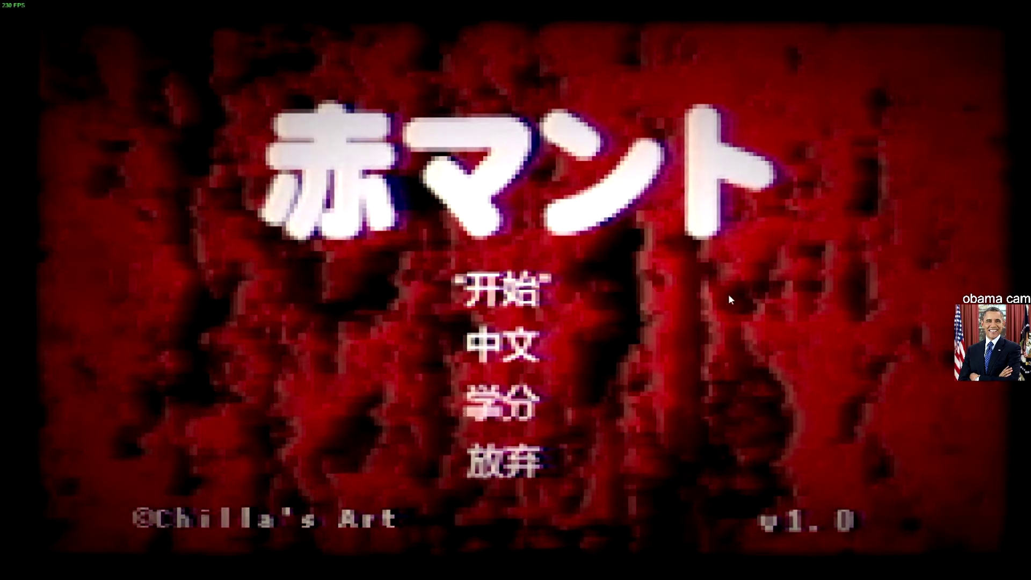
# Step: Open the OPTIONS graphics tab (图像) from the 中文 entry on the title menu
pyautogui.click(501, 347)
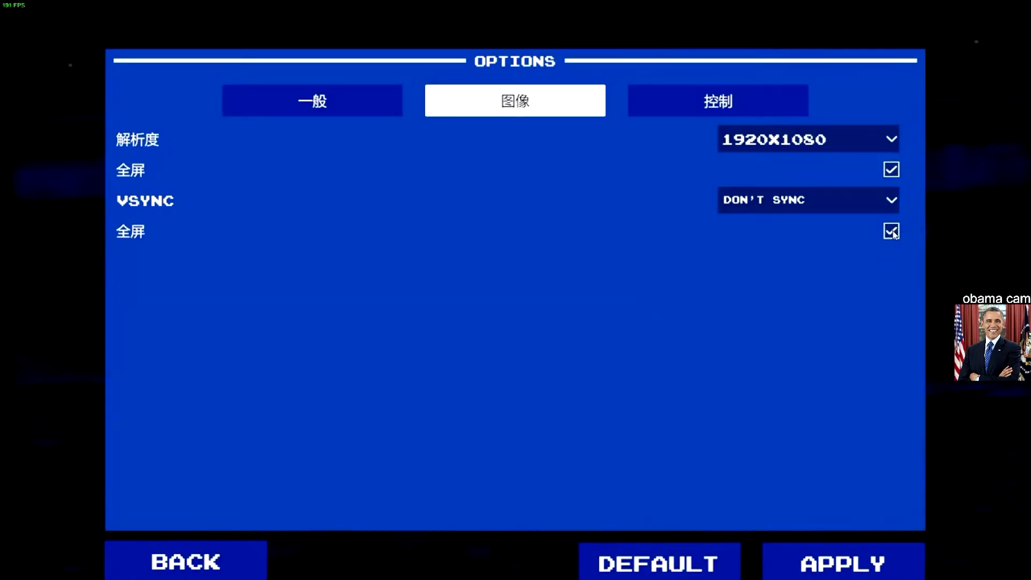